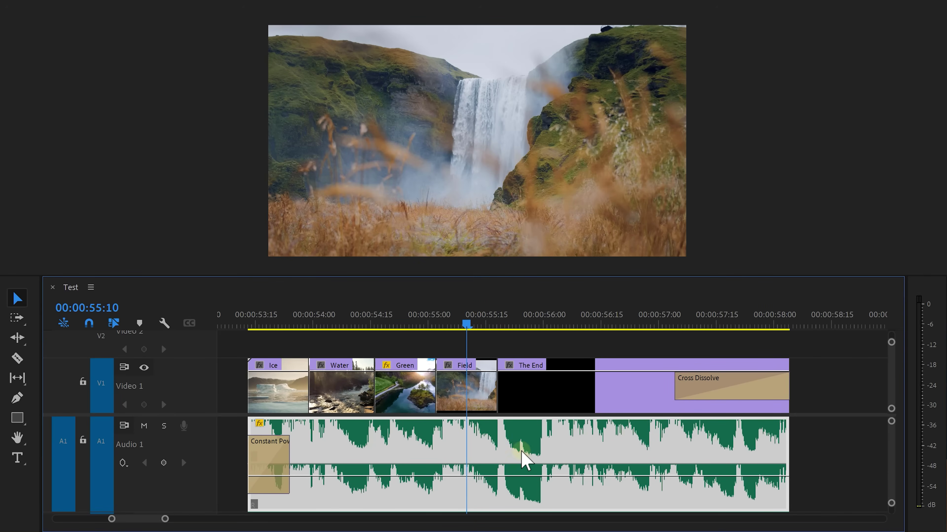
Split the song where The End begins, trim the section after the cut and duplicate it.
drag(485, 320, 498, 327)
key(ctrl+k)
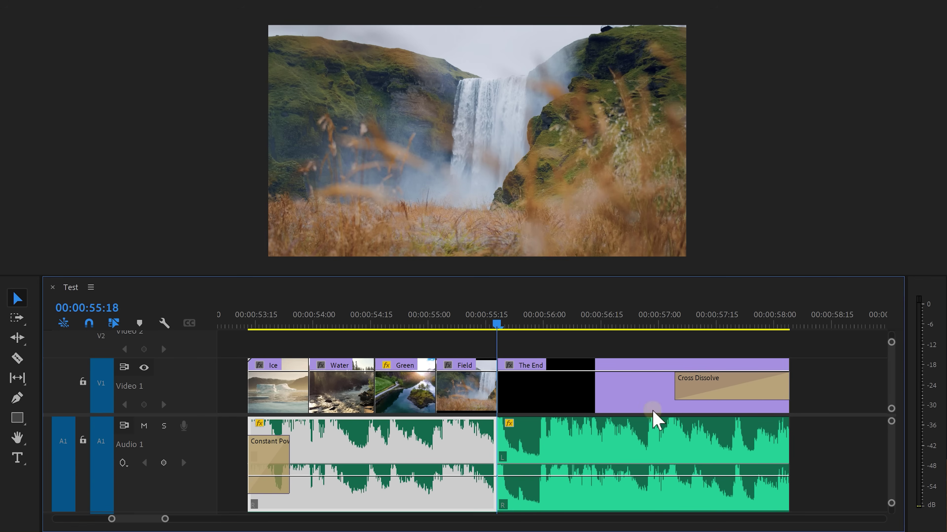
drag(778, 435, 688, 433)
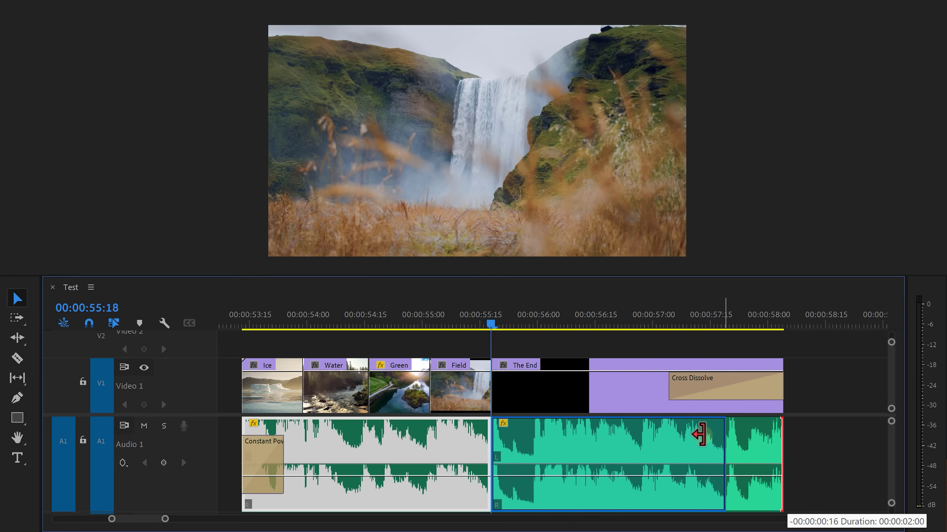
drag(559, 435, 771, 450)
Nest the four ending sections into one sequence named 'Song extension'.
drag(845, 441, 549, 454)
right_click(549, 453)
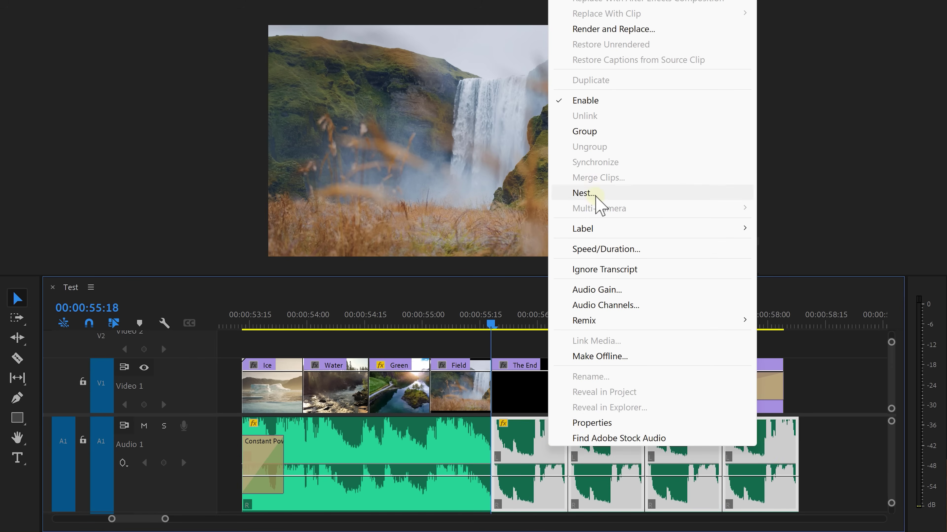
click(583, 193)
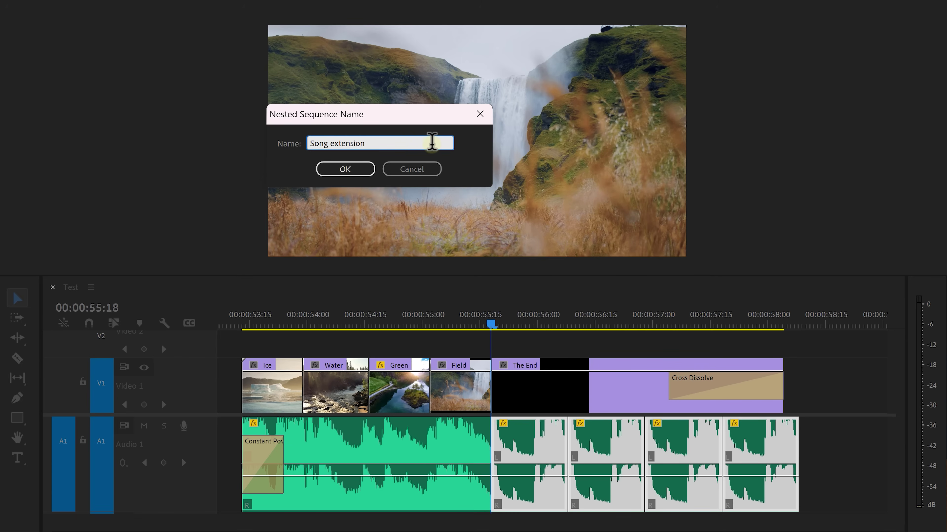
text(Song extension)
click(356, 167)
Render and replace the nested Song extension clip as a single audio clip.
click(578, 476)
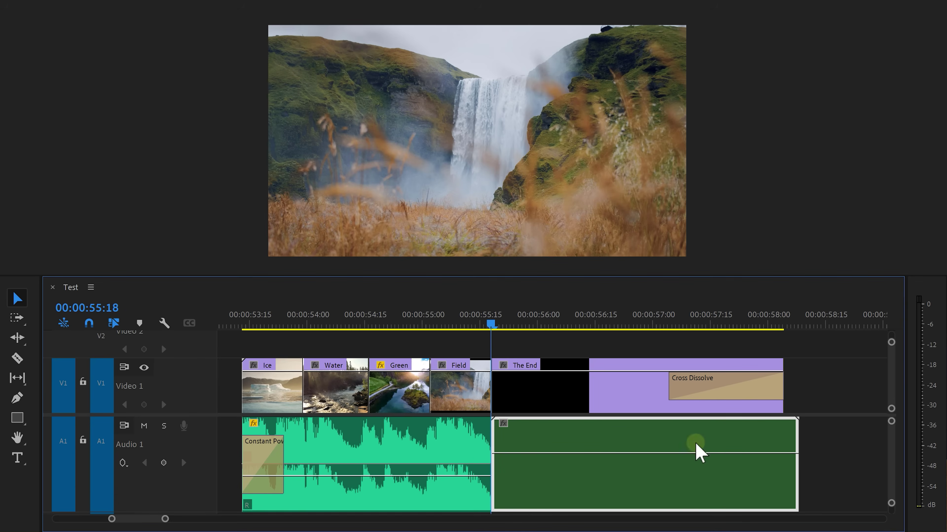
right_click(562, 442)
click(634, 111)
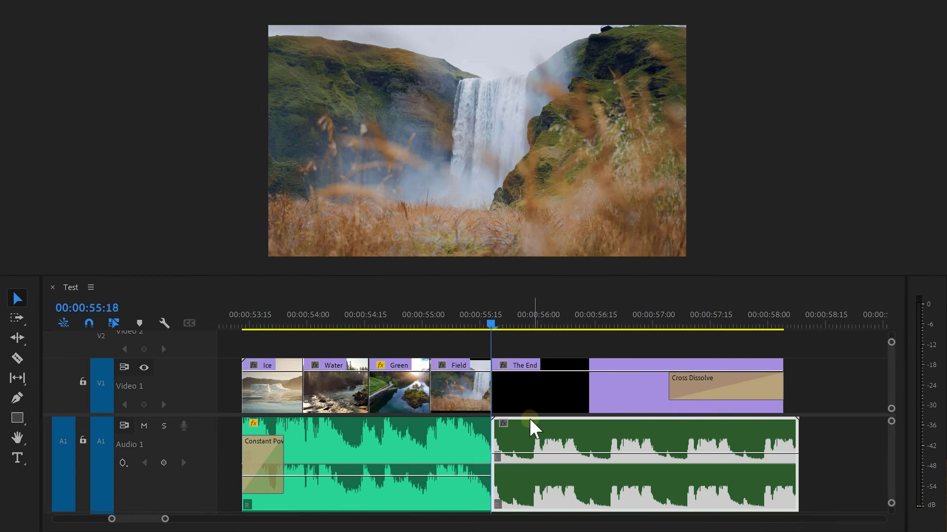
Add volume keyframes dropping Song extension to silence just after its start, then play to check.
ctrl+click(508, 454)
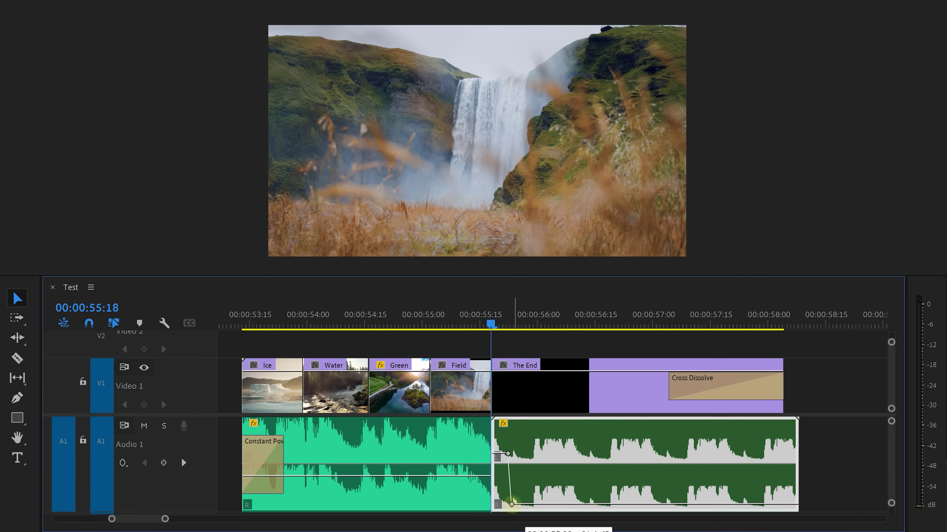
drag(479, 321, 453, 321)
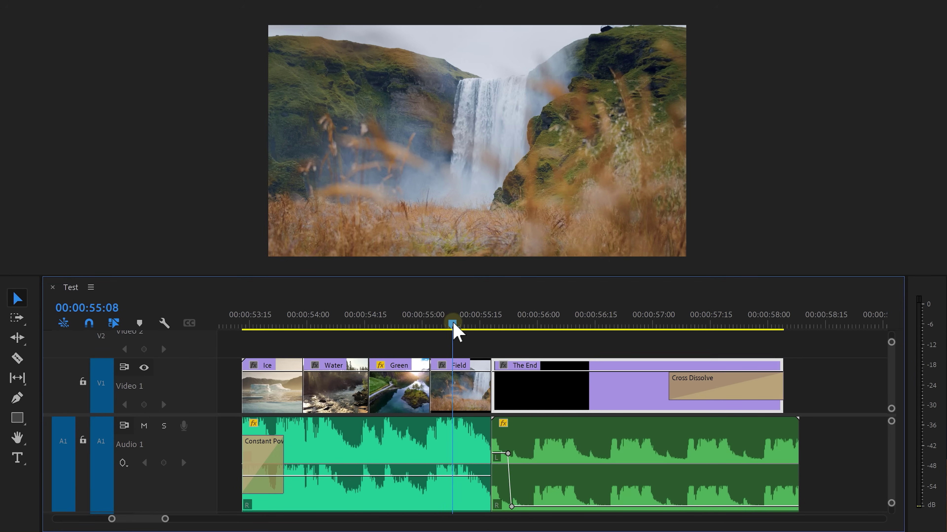
key(space)
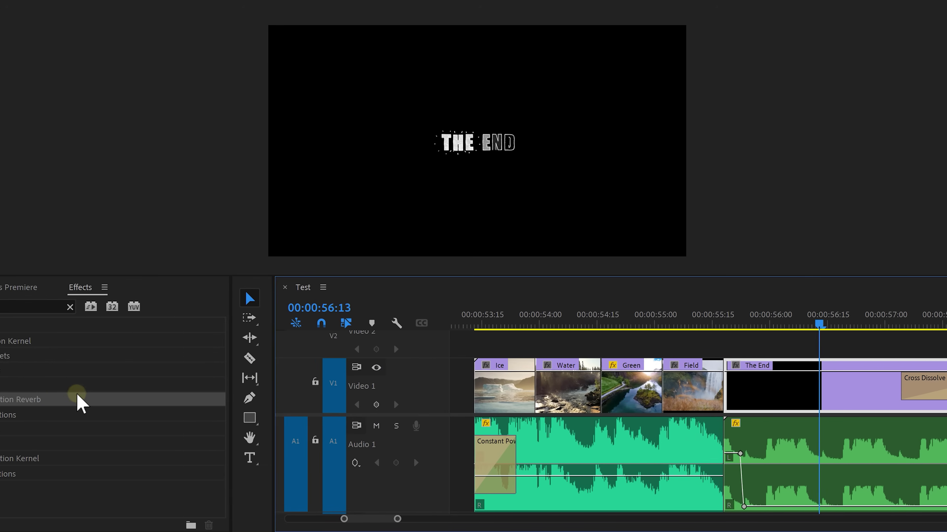
Apply Convolution Reverb to Song extension with the Bitter Hallway preset and 62% mix.
click(135, 396)
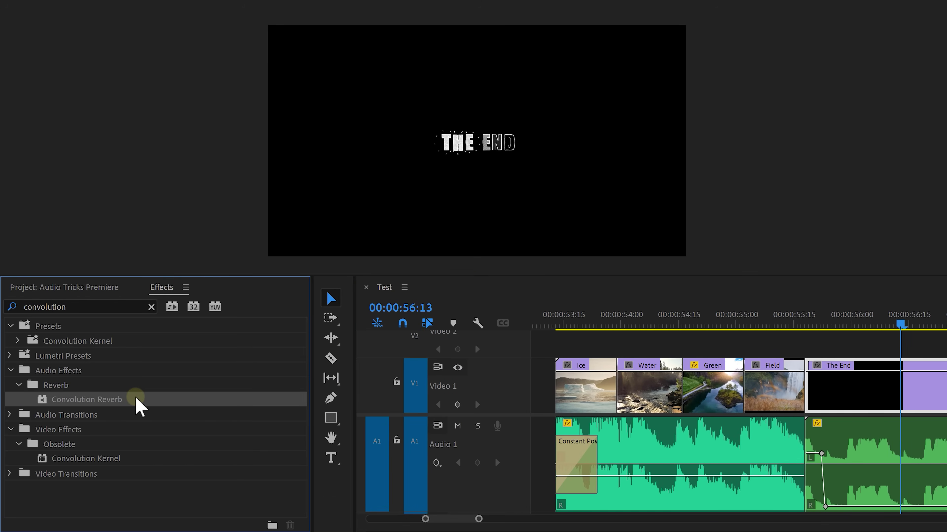
drag(136, 396, 546, 445)
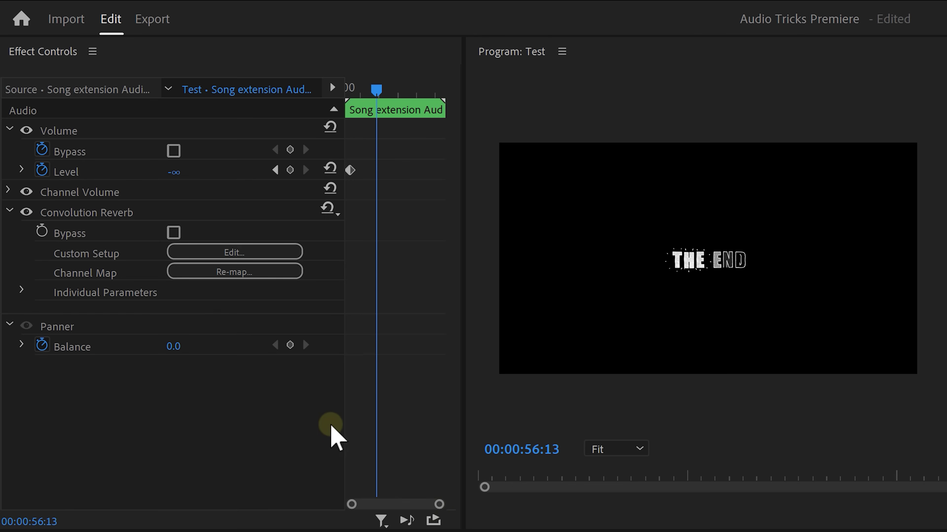
click(298, 254)
click(717, 127)
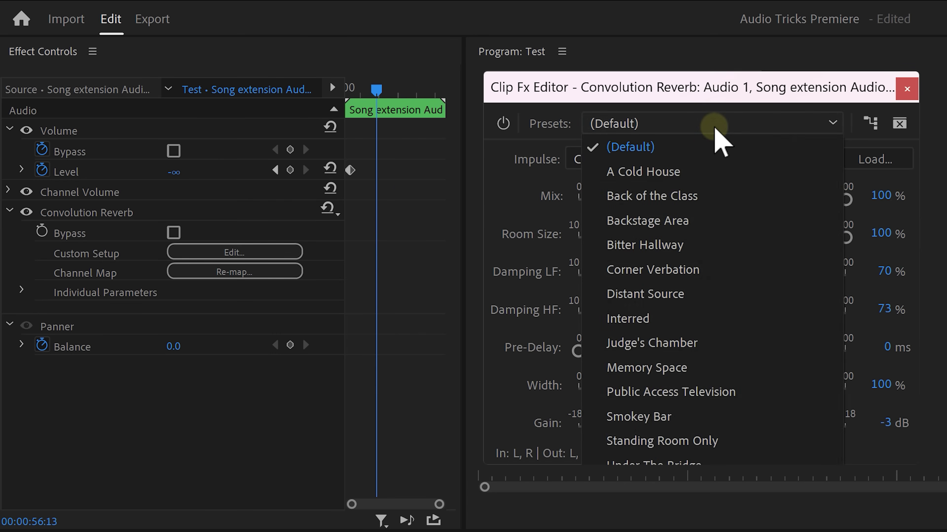
click(687, 246)
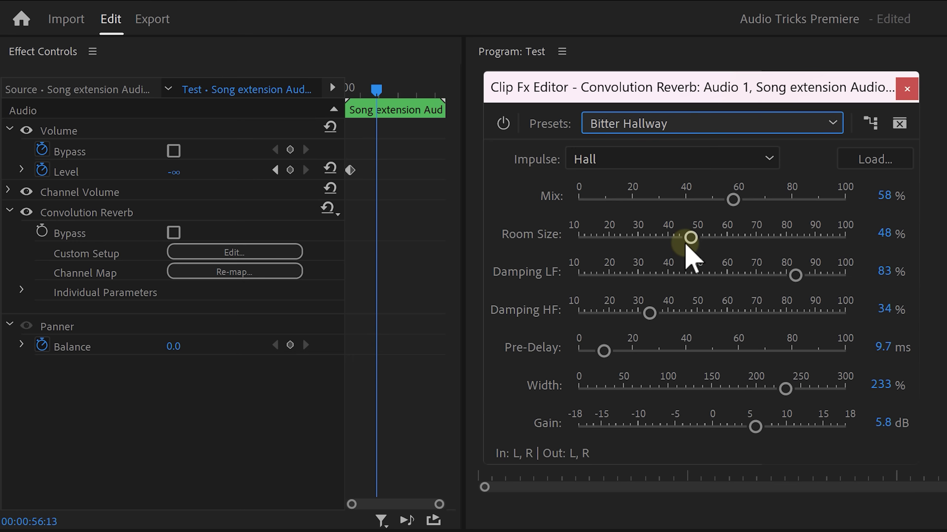
click(732, 200)
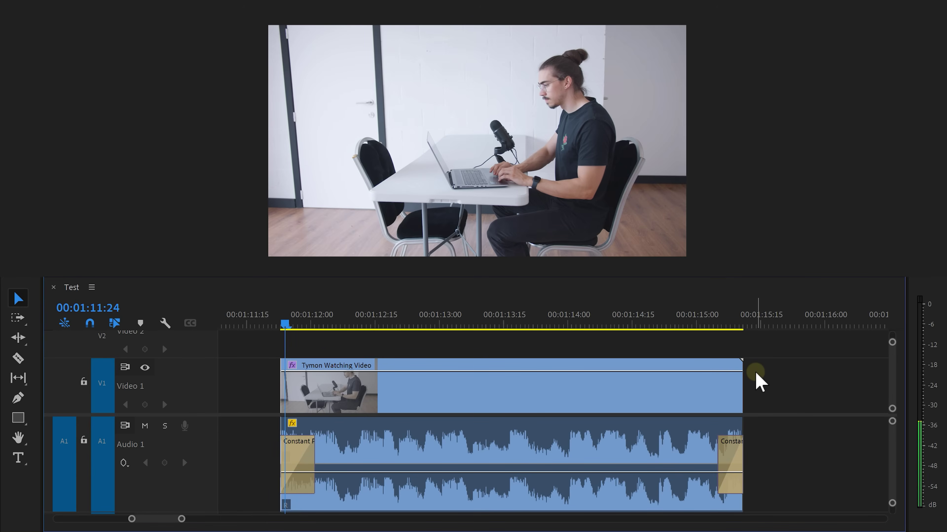
Play the laptop scene, then apply Parametric Equalizer to its Audio 1 clip.
key(space)
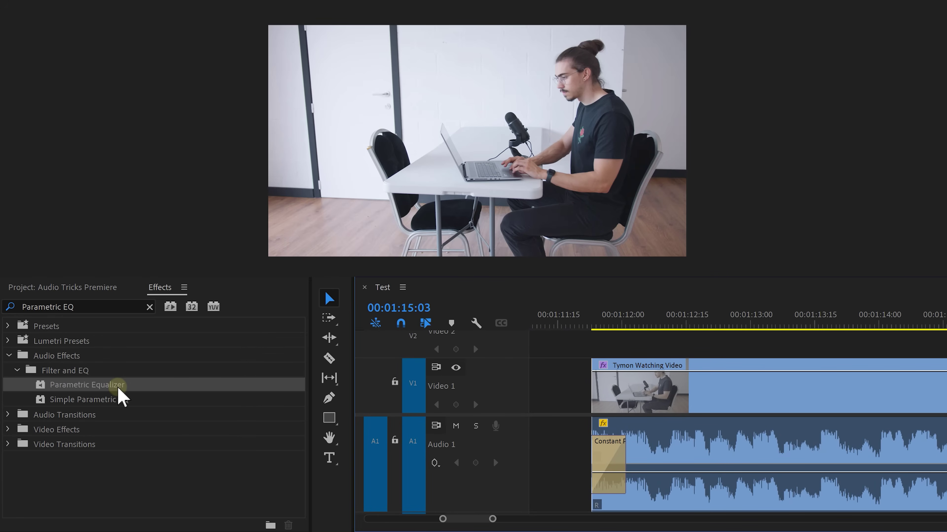
drag(120, 399, 681, 451)
drag(369, 452, 369, 452)
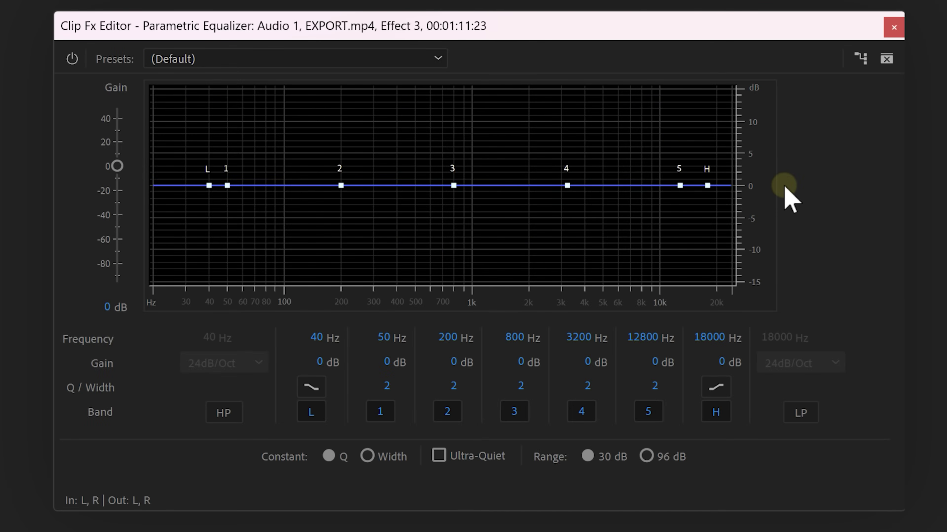
Enable a high-pass at about 309 Hz and a low-pass near 11 kHz in the equalizer.
key(space)
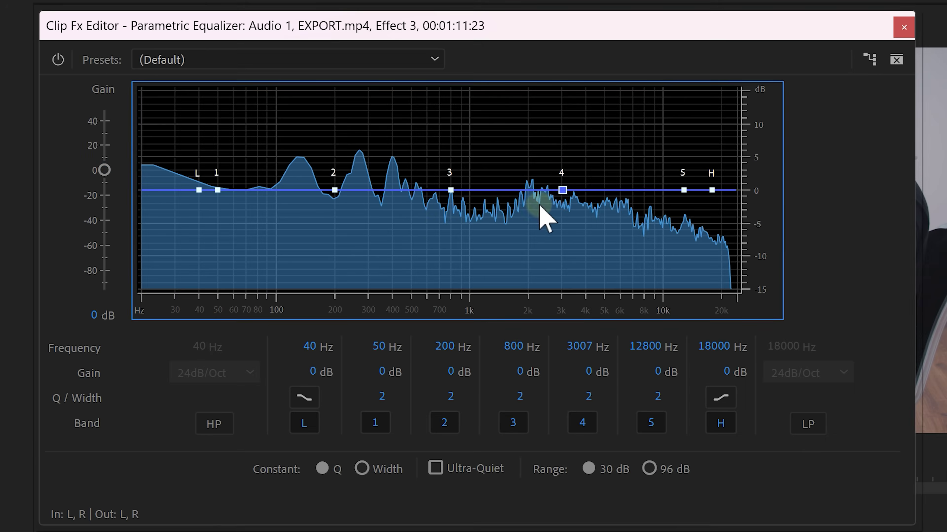
click(214, 424)
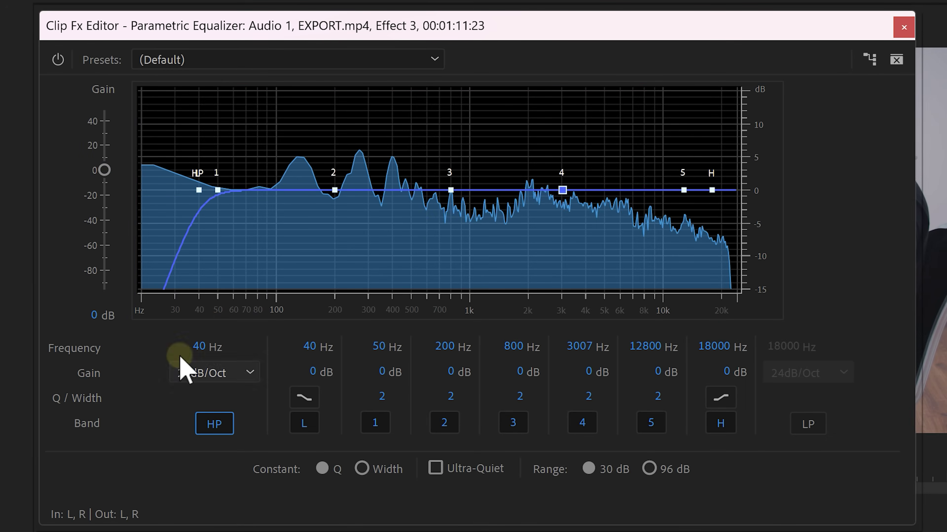
drag(197, 190, 204, 190)
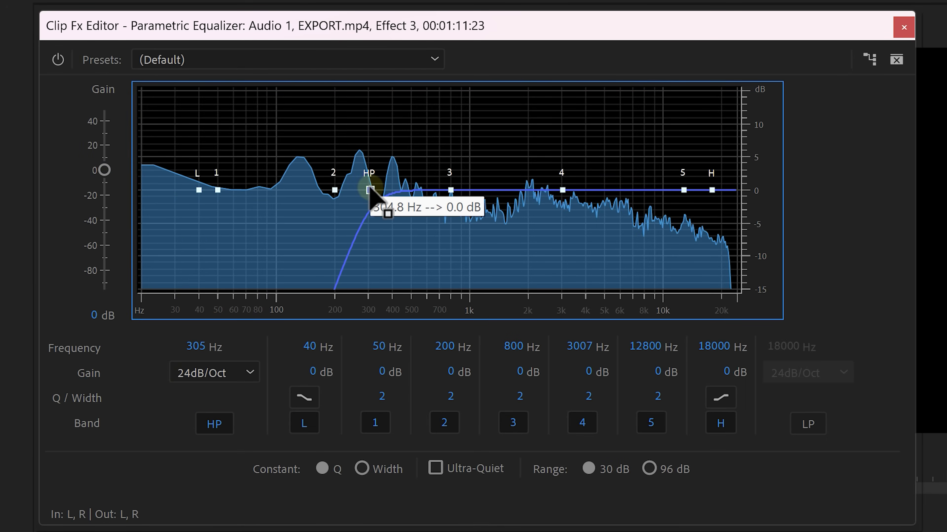
drag(370, 189, 372, 200)
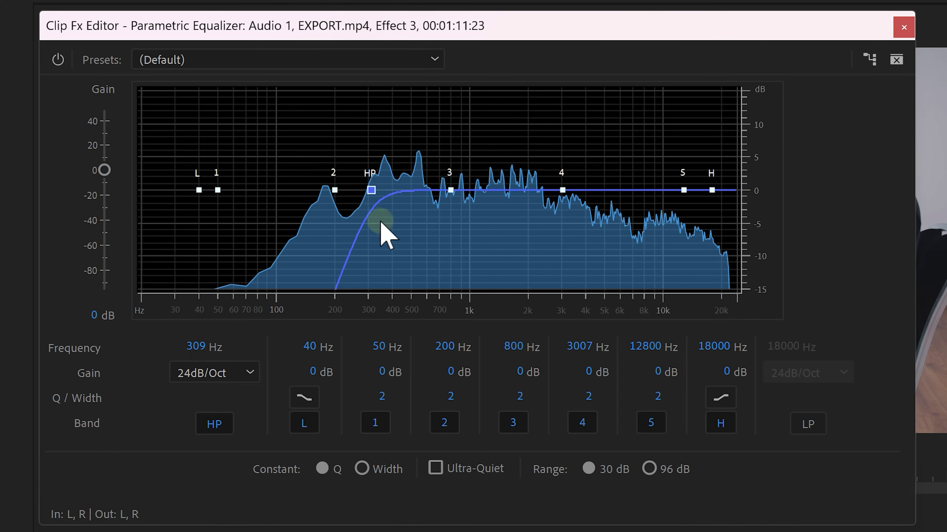
click(805, 425)
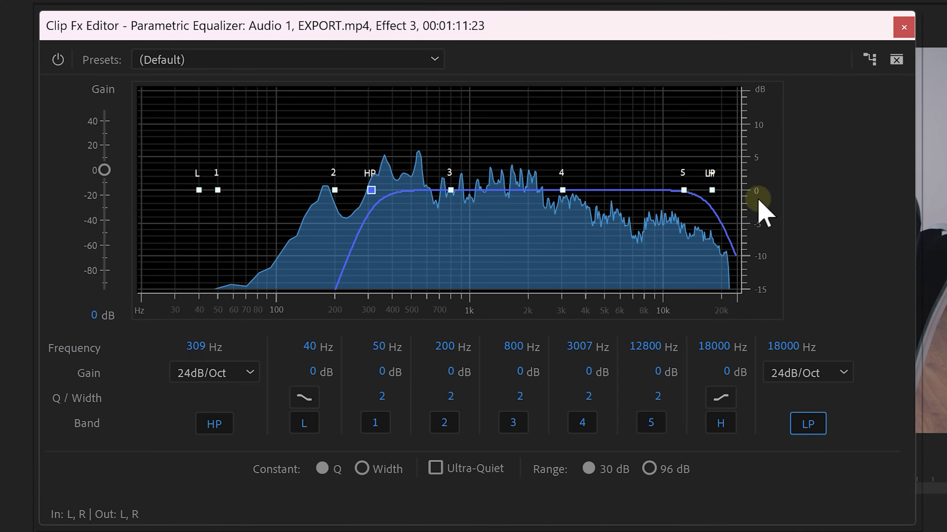
drag(712, 190, 670, 190)
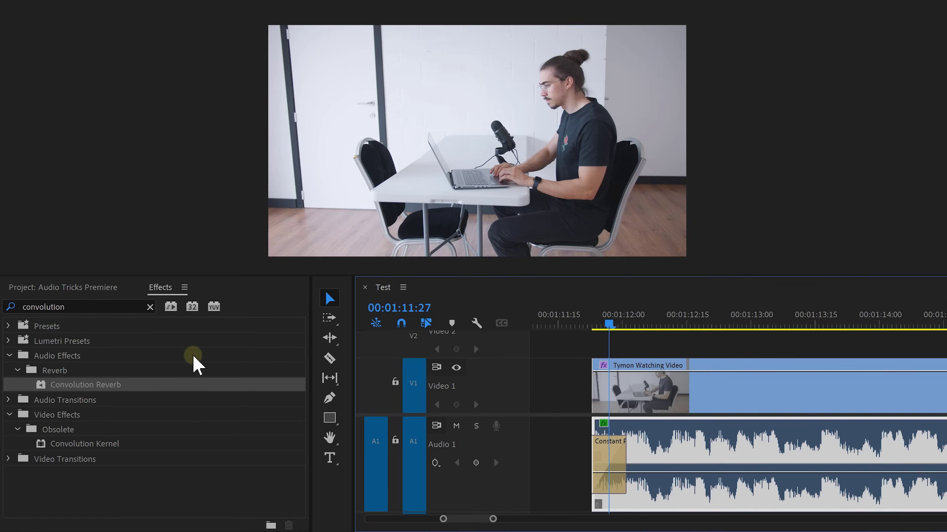
Apply Convolution Reverb to the laptop audio with the Classroom impulse at about 26% mix.
drag(128, 385, 673, 453)
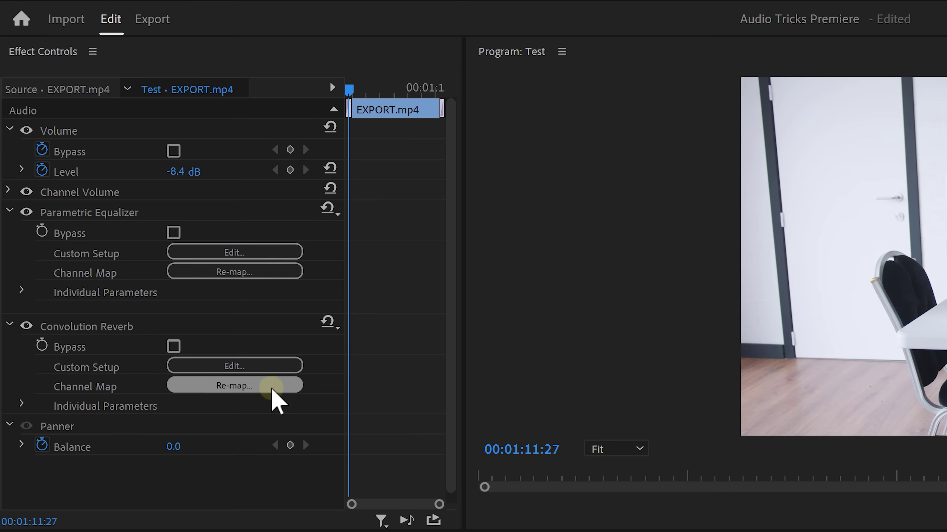
click(251, 367)
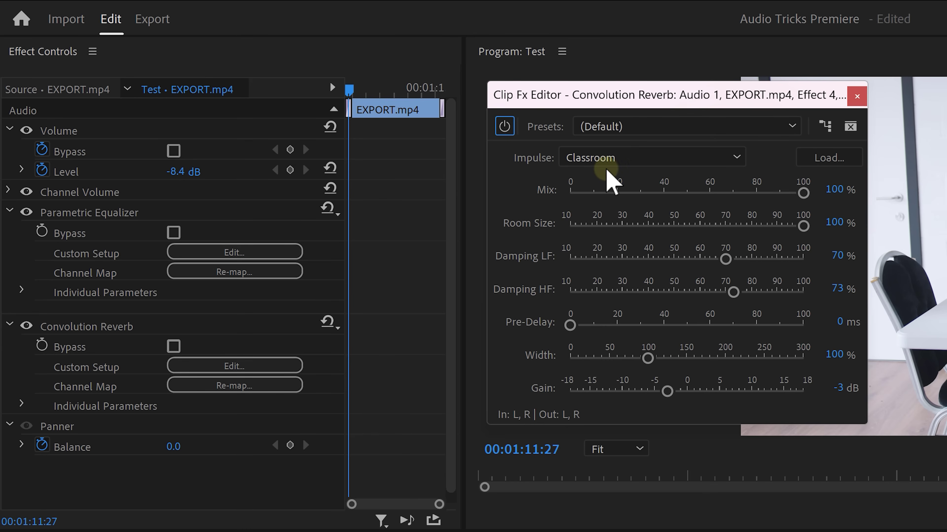
click(626, 160)
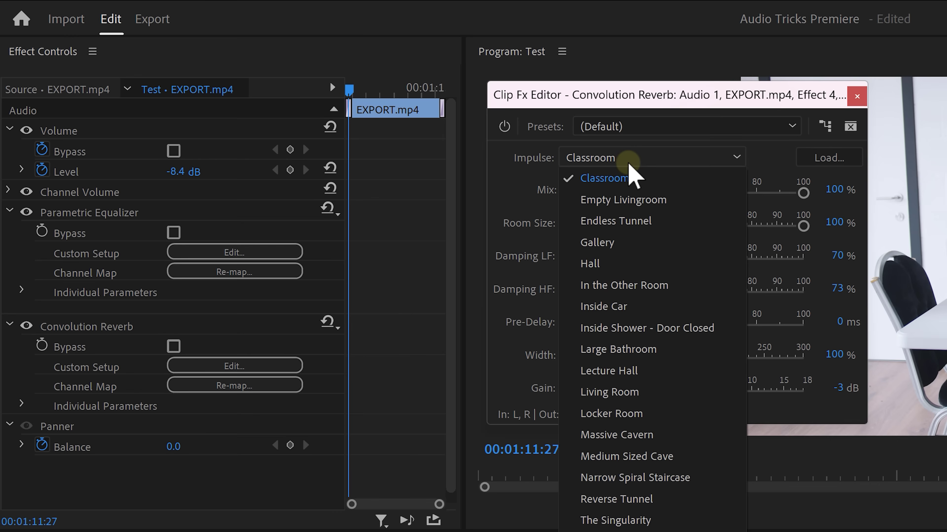
click(636, 178)
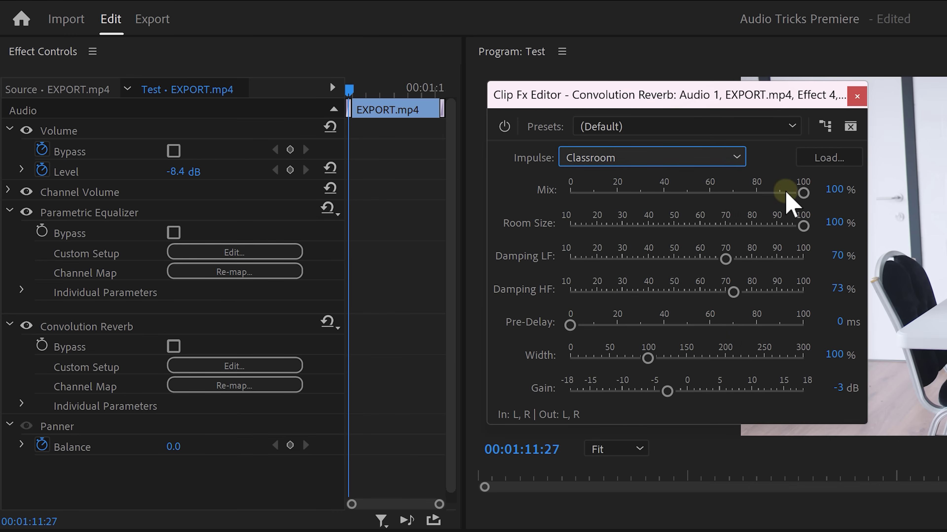
drag(785, 192, 776, 194)
drag(633, 197, 629, 197)
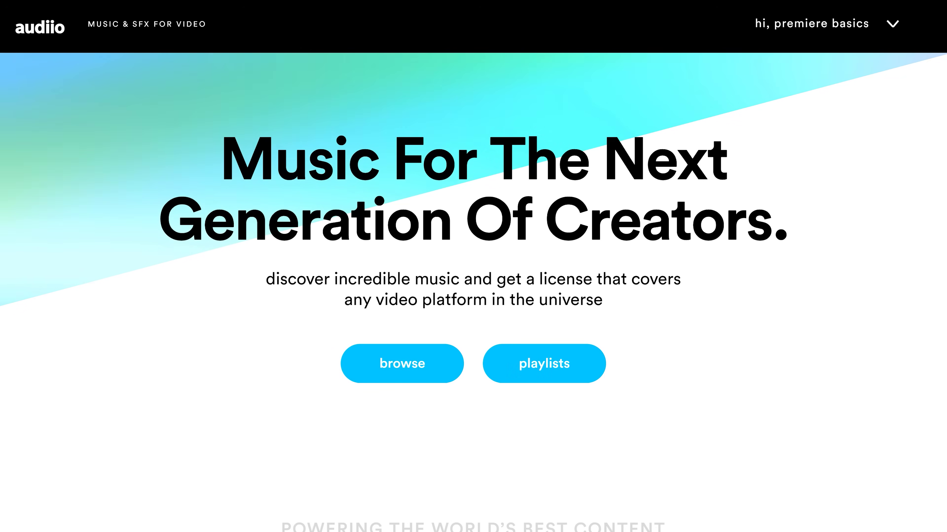
Browse Audiio's instrumental-only catalogue and open the All Day (Instrumental) track's options.
click(378, 363)
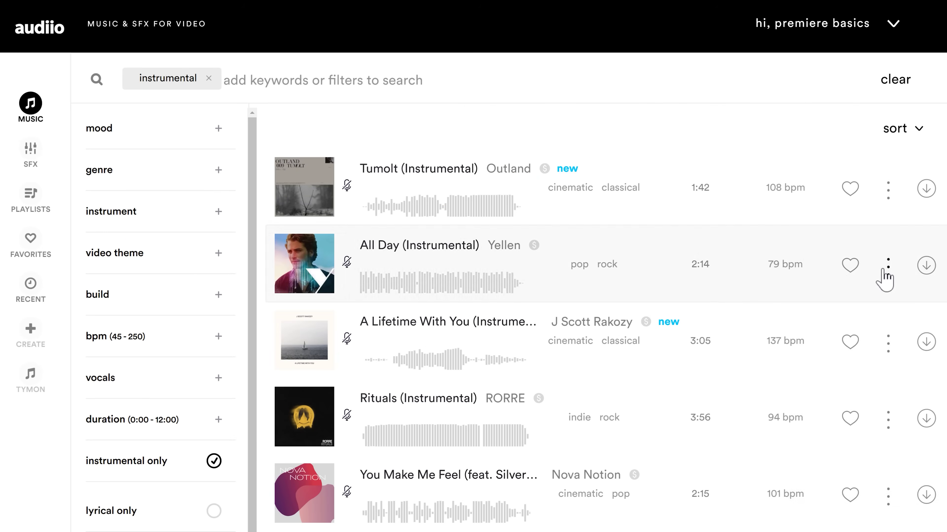
click(889, 265)
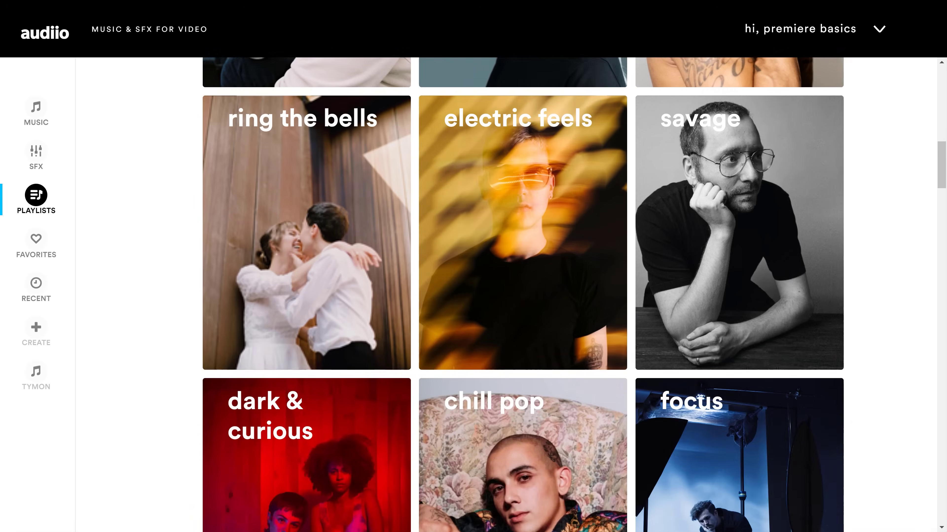
Scroll through the Audiio playlists and the Audiio Originals track list.
scroll(522, 295, up, 12)
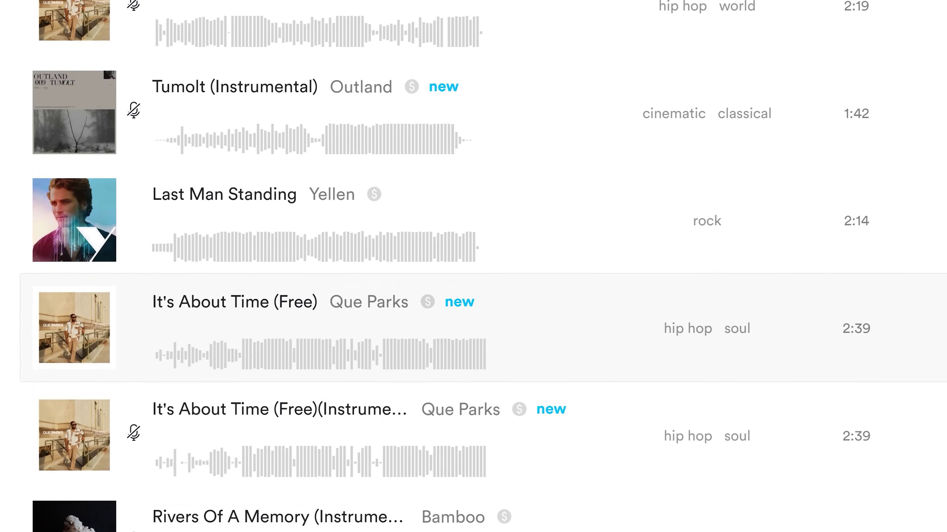
scroll(473, 336, down, 10)
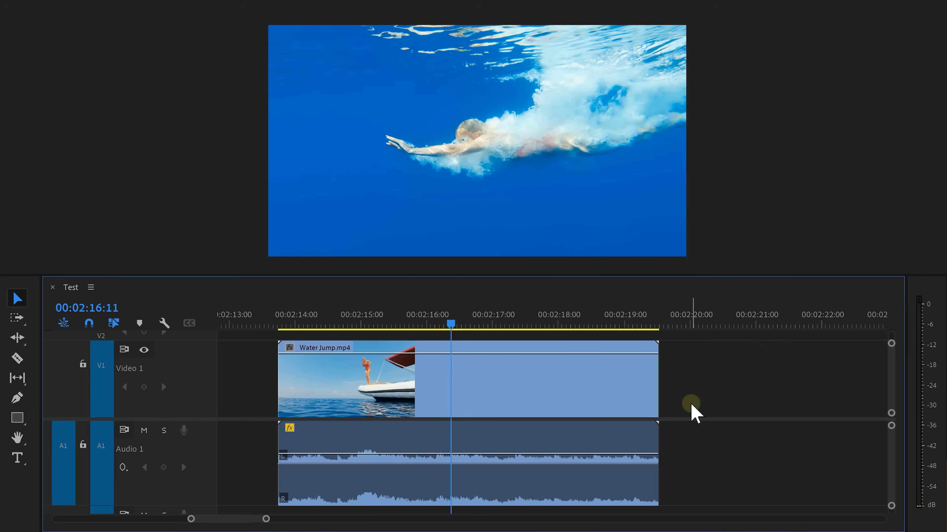
Delete the Water Jump clip's audio from A1 and play back the timeline.
drag(691, 439, 584, 481)
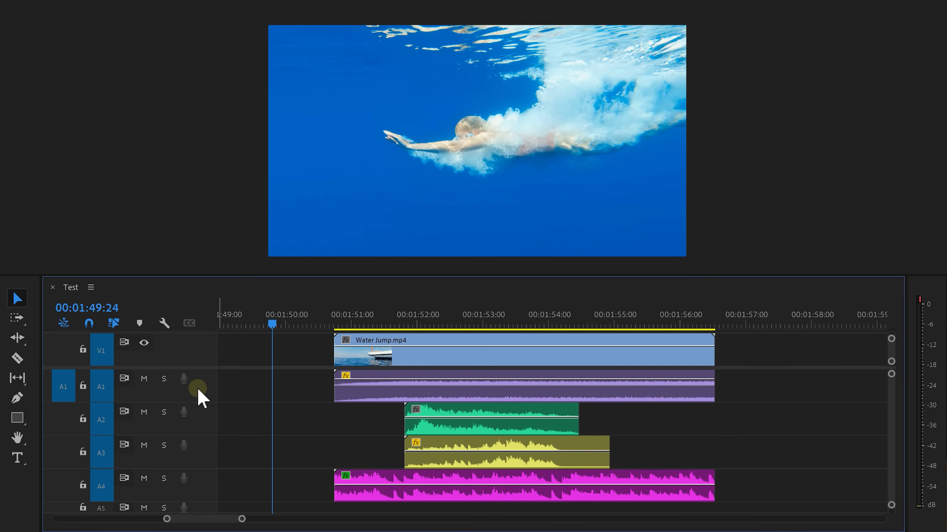
key(space)
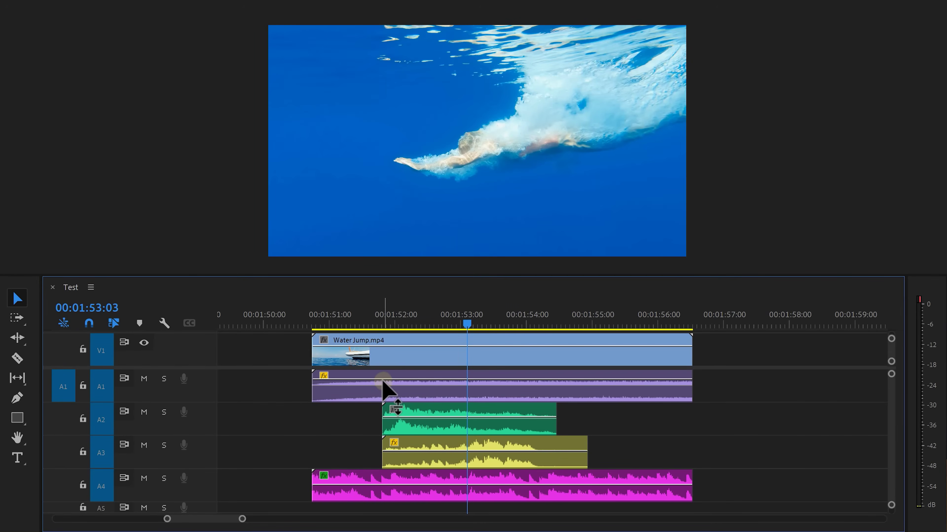
Set the A1 clip's volume to about -4 dB and reduce its gain by 2 dB.
drag(383, 381, 380, 388)
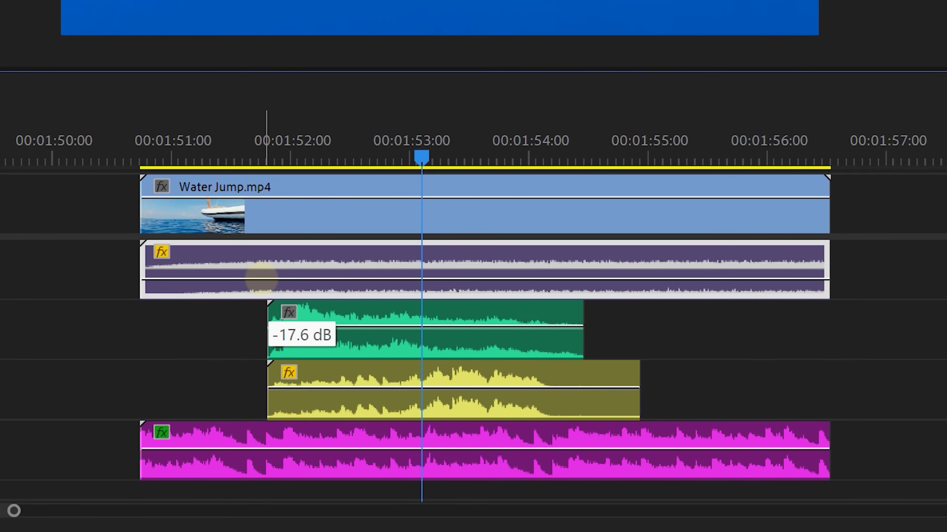
drag(260, 278, 264, 262)
key(g)
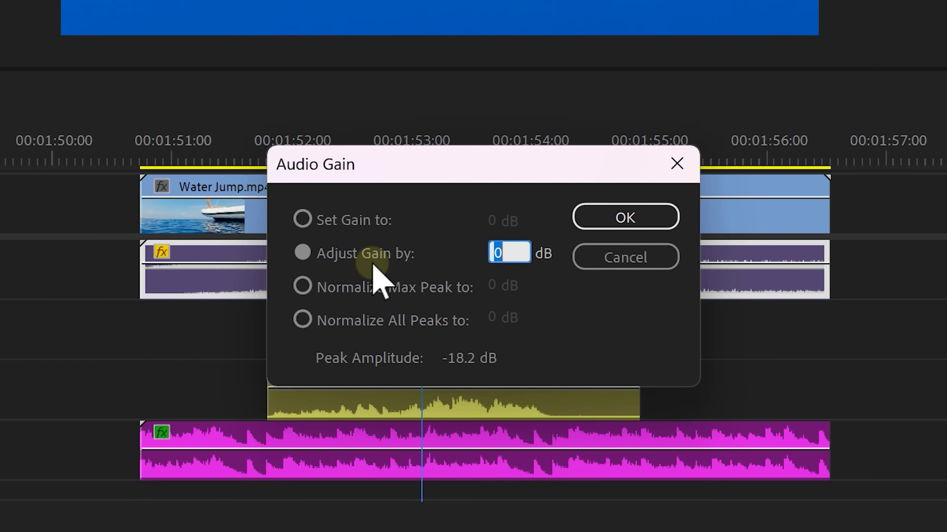
text(-2)
click(577, 224)
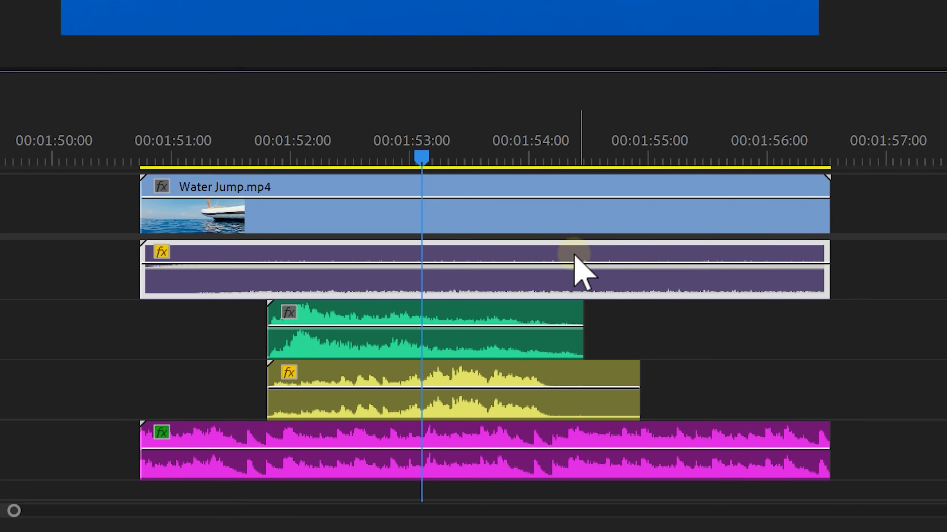
click(399, 376)
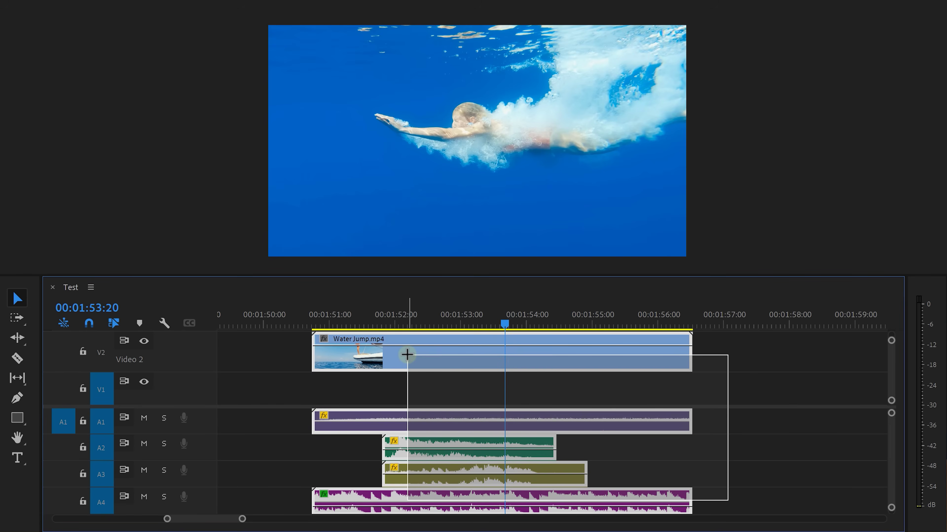
Create a new adjustment layer and place it on V1 at the start of Water Jump.
drag(407, 354, 407, 393)
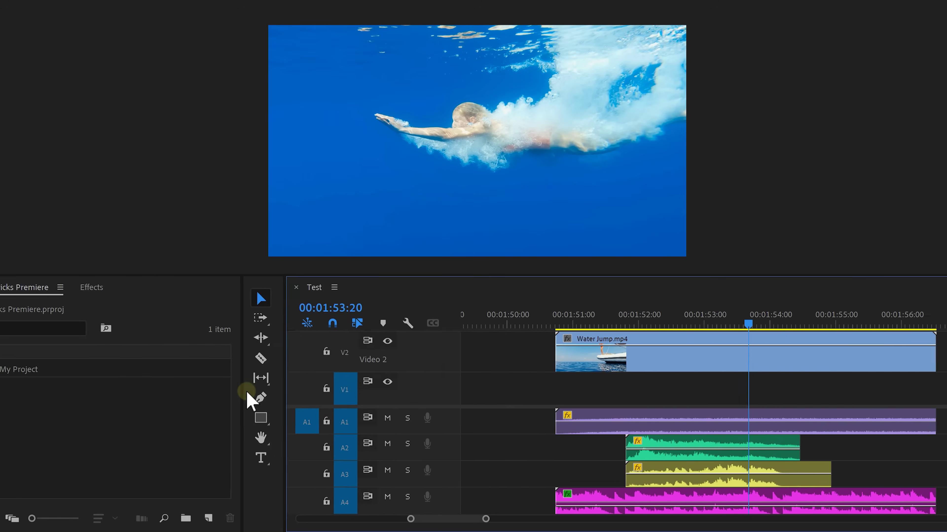
click(277, 518)
click(308, 420)
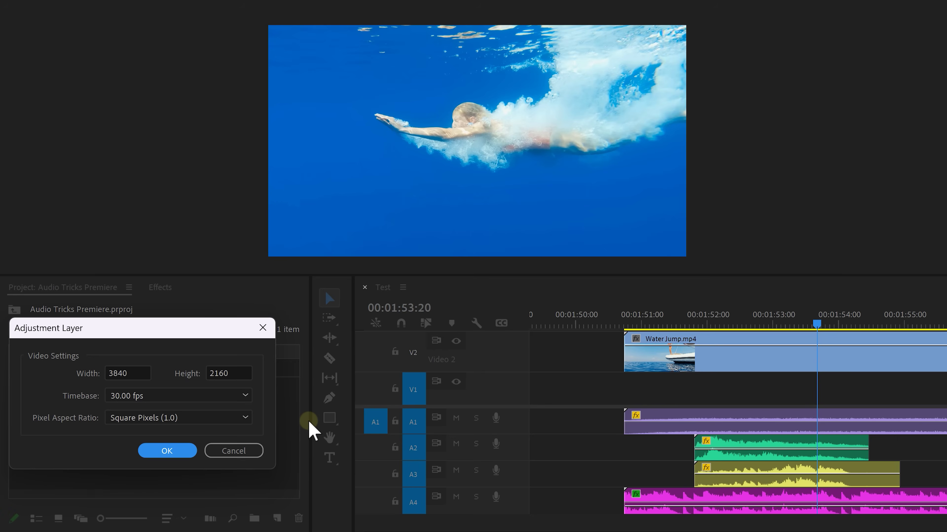
click(166, 451)
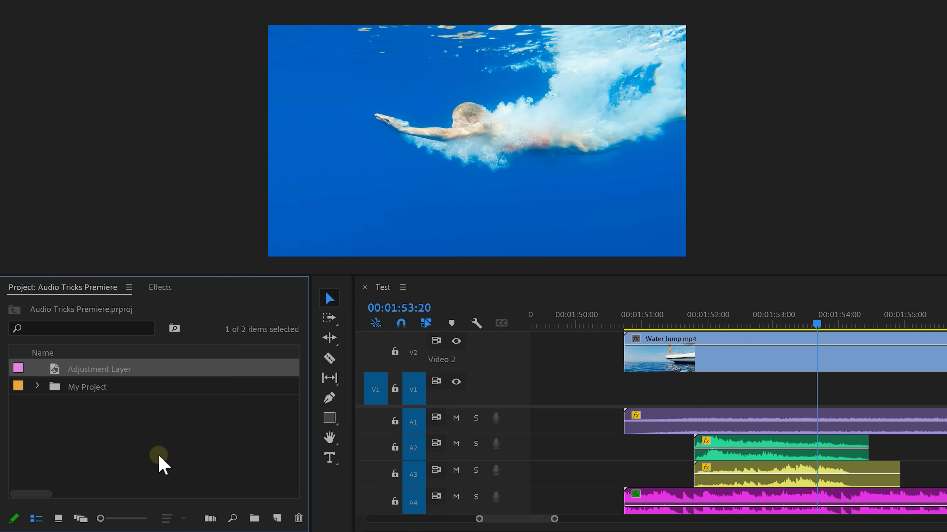
click(131, 373)
drag(96, 373, 931, 509)
Nest the adjustment layer and A1–A4 audio clips as 'Audio Effects', then delete them from the timeline.
drag(652, 508, 653, 508)
right_click(569, 395)
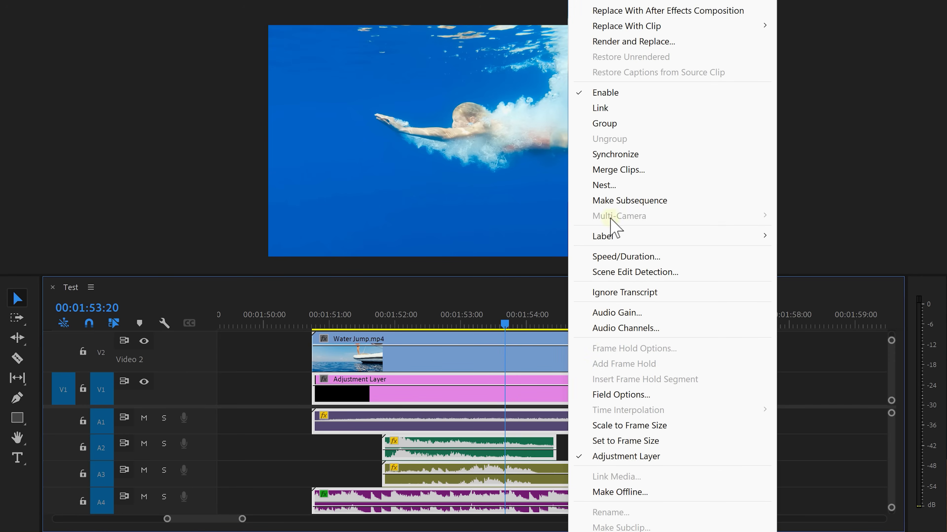
click(604, 185)
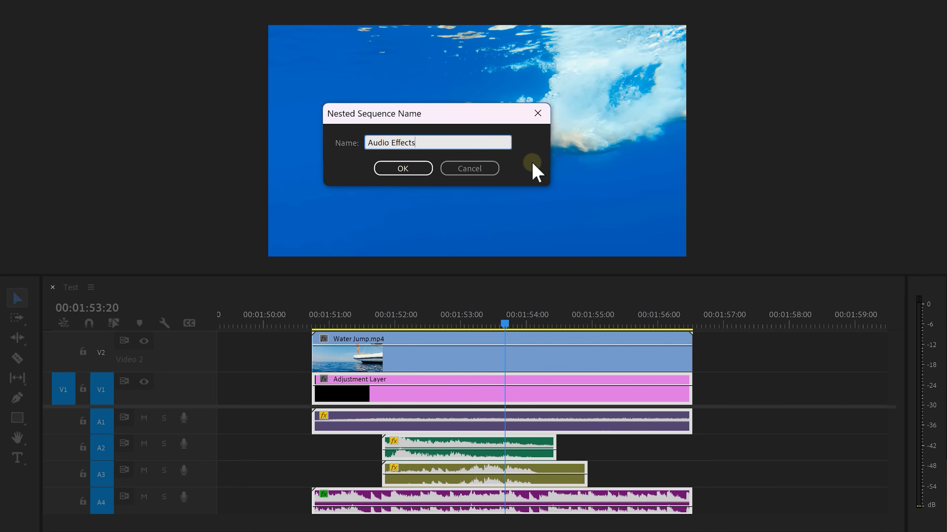
key(Return)
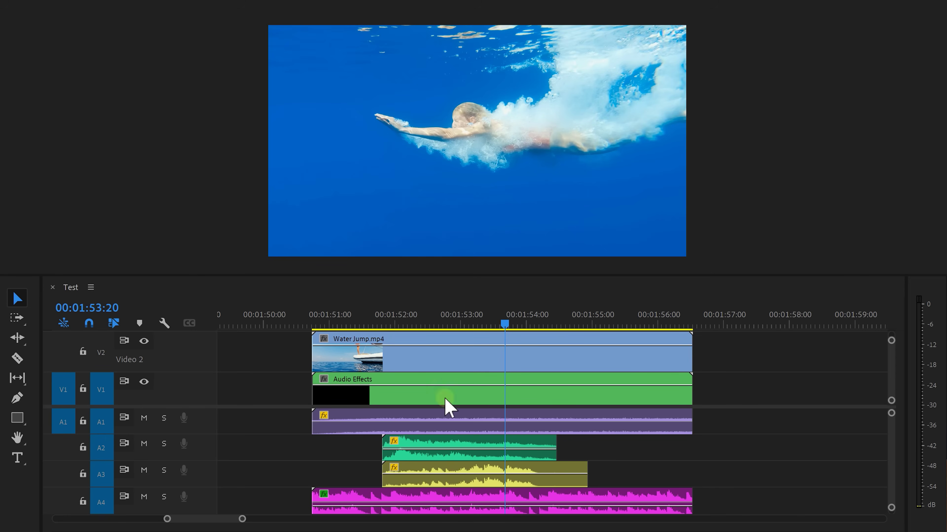
drag(684, 410, 313, 507)
key(Delete)
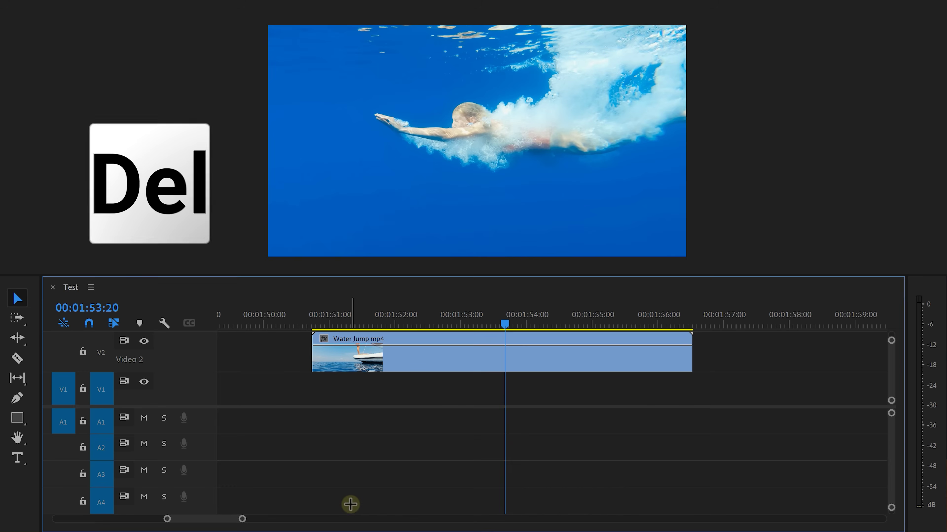
Add the Audio Effects nest, delete its video portion, and move Water Jump down to V1.
drag(175, 405, 309, 398)
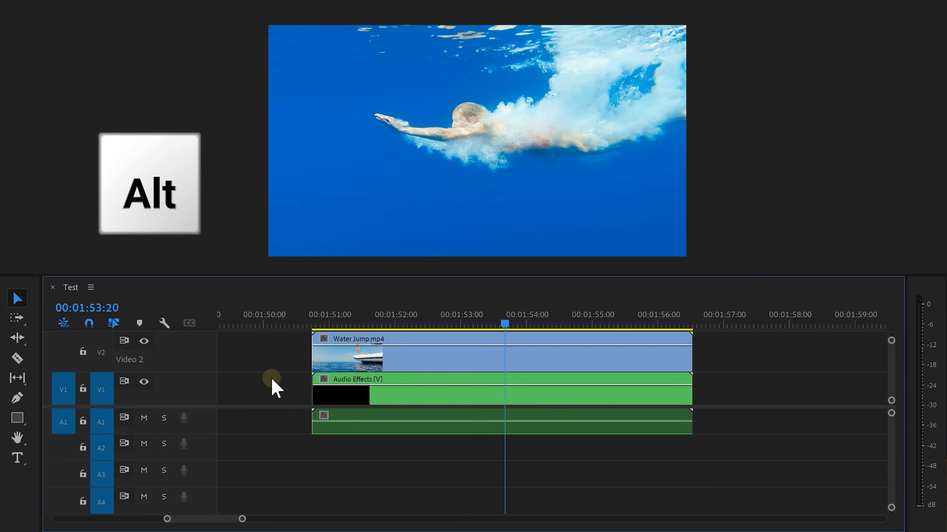
alt+click(320, 394)
key(Delete)
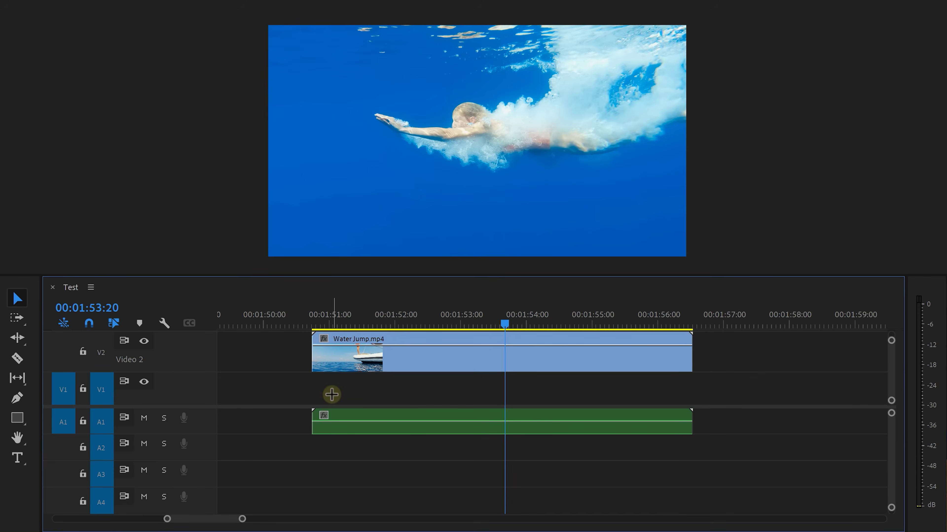
drag(332, 394, 353, 384)
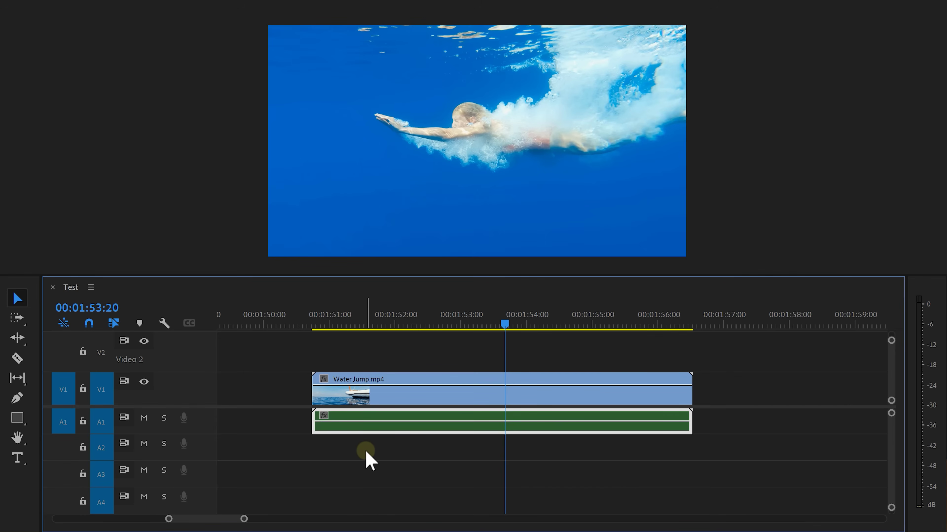
right_click(399, 428)
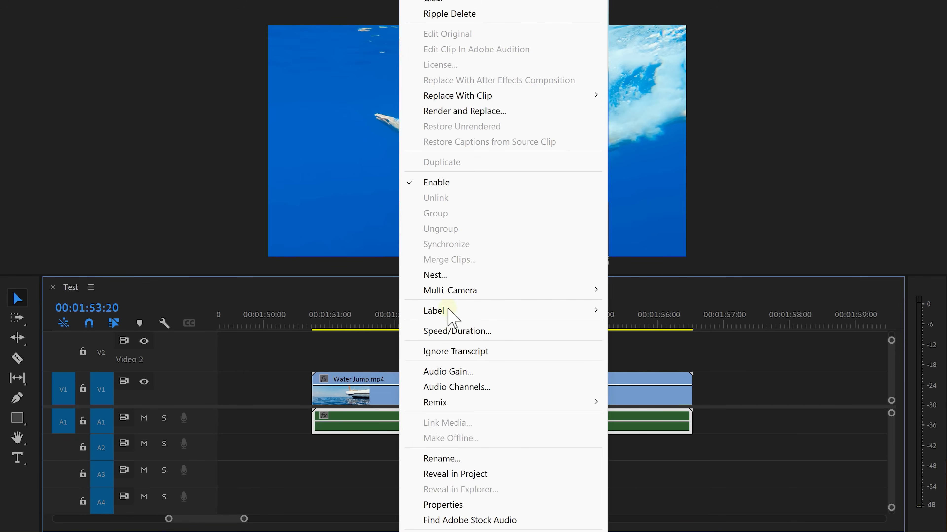
key(Escape)
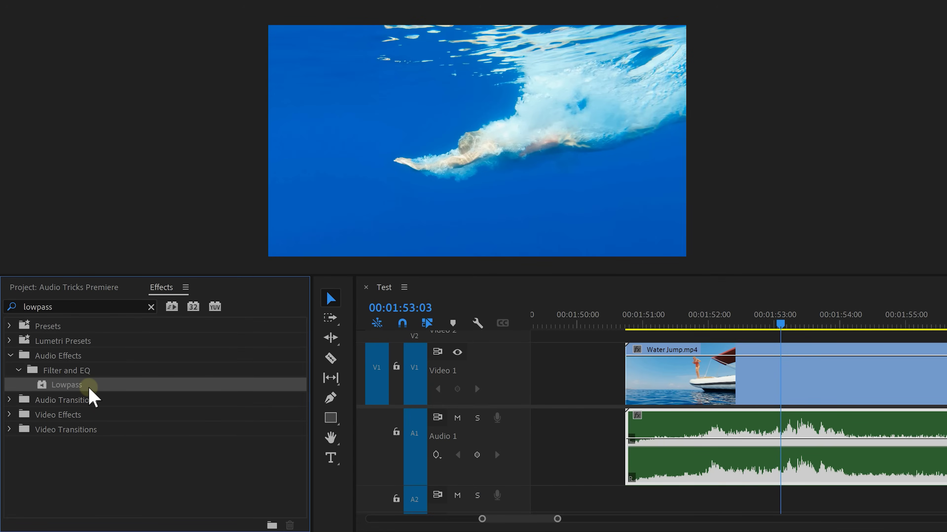
Drop the Lowpass effect from Filter and EQ onto the Audio Effects clip on A1.
drag(88, 387, 671, 450)
drag(360, 451, 359, 451)
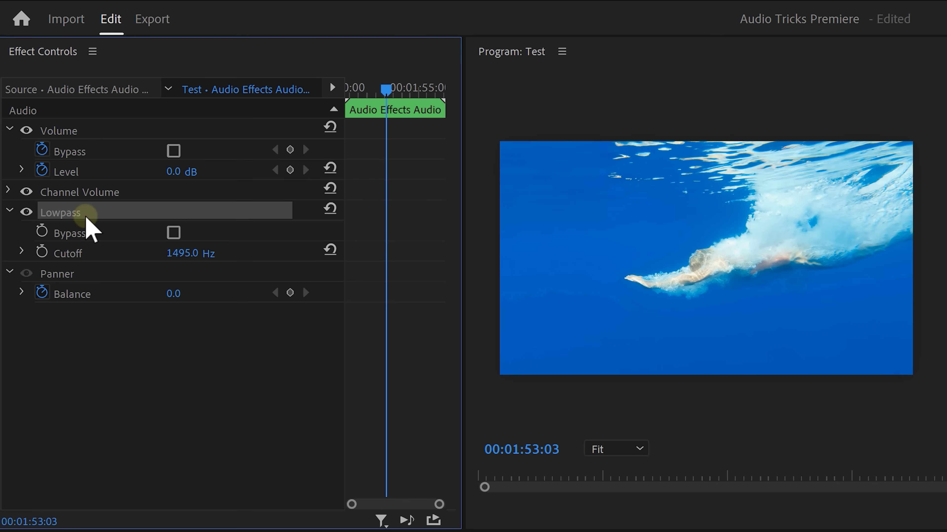
Scrub the playhead back toward the dive, then ahead to where the swimmer is underwater.
drag(386, 89, 365, 94)
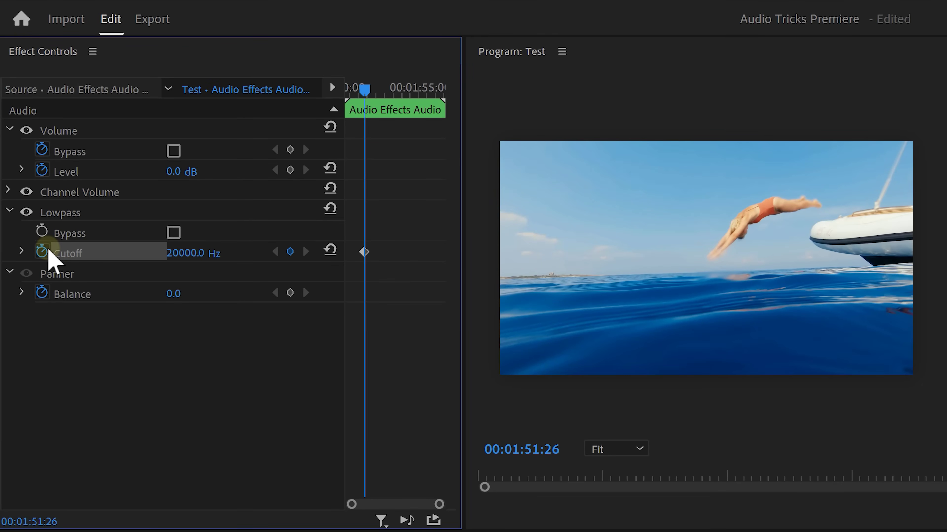
drag(408, 92, 421, 93)
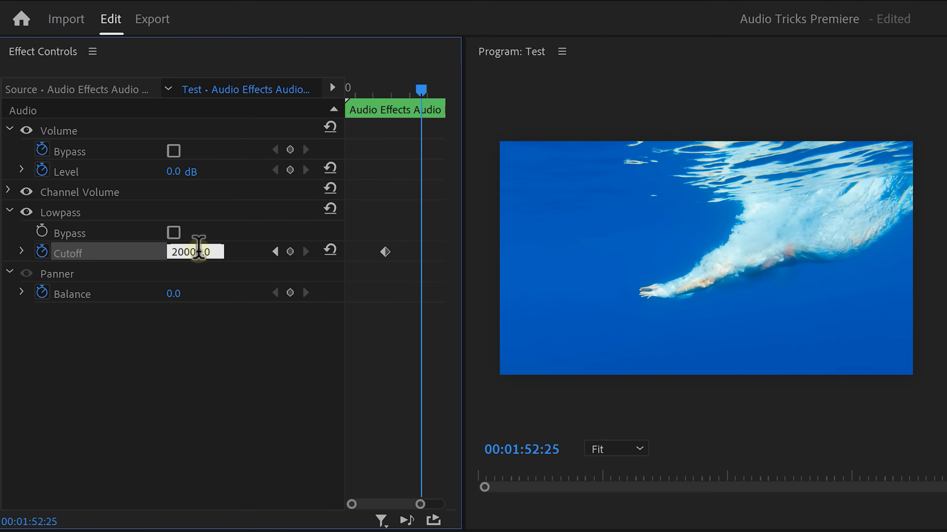